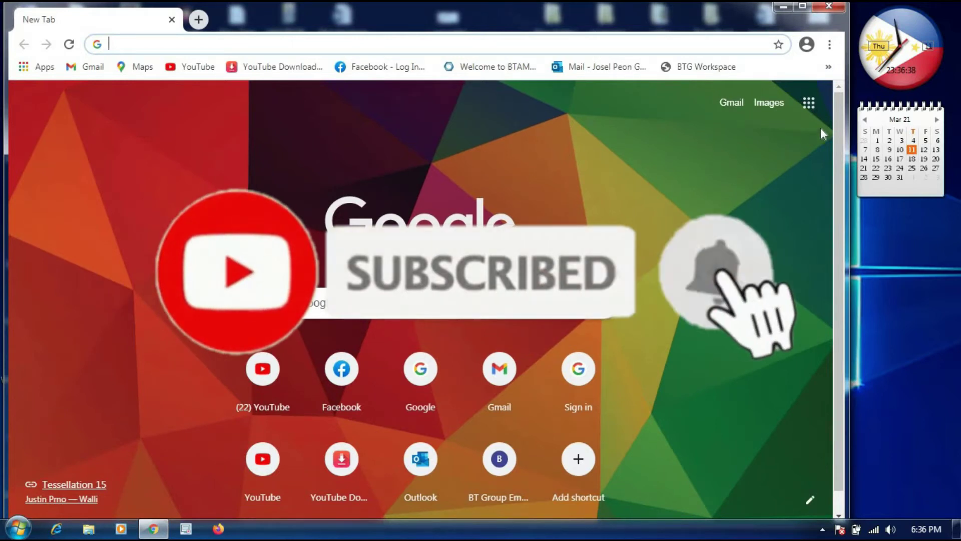
# Go to youtube.com from the omnibox suggestion after typing 'yo'.
pyautogui.write('you')
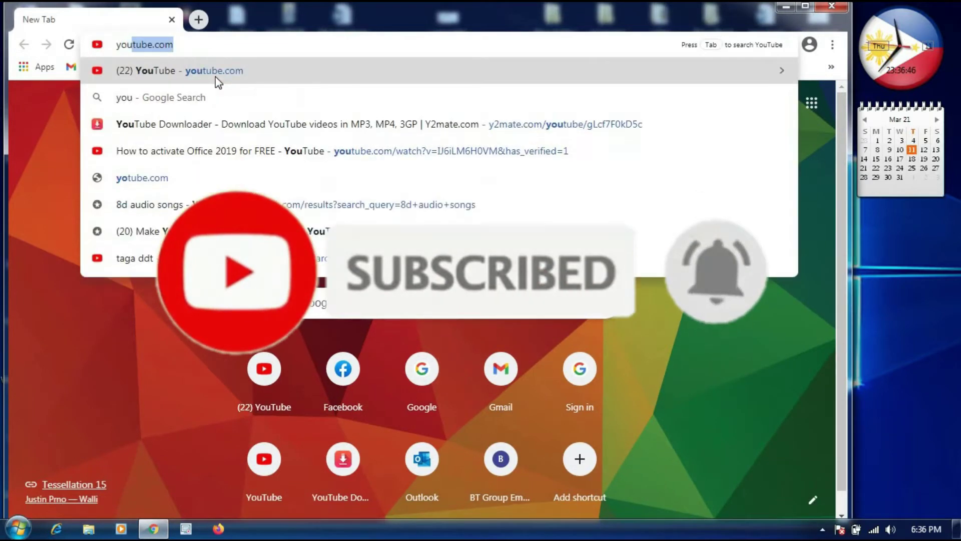
pyautogui.click(215, 76)
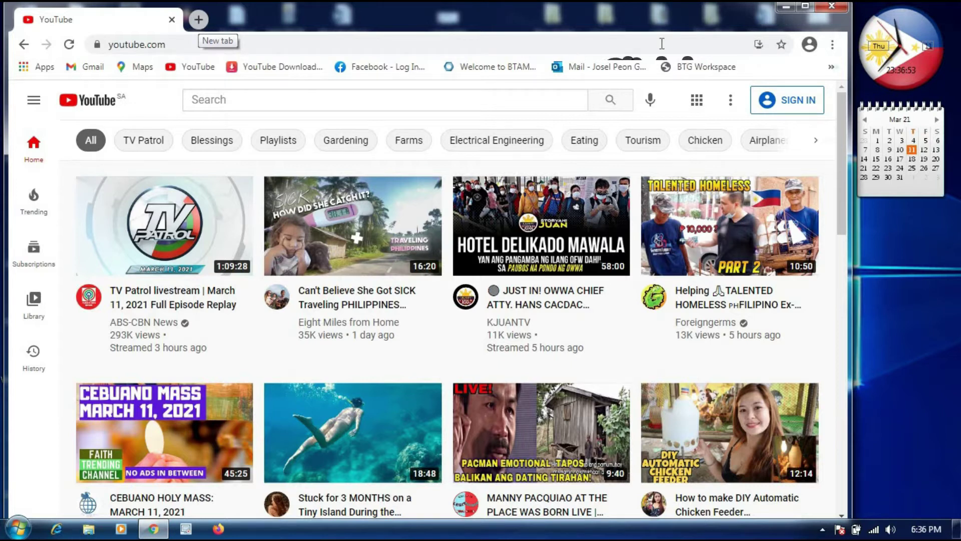
pyautogui.click(834, 47)
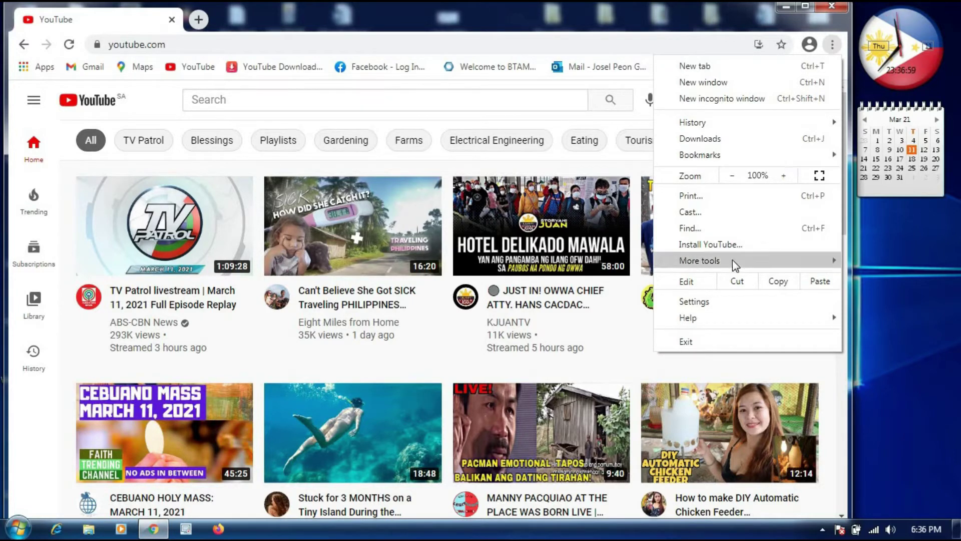
# Open Chrome's Extensions page from More tools, then go to the Chrome Web Store.
pyautogui.moveTo(716, 262)
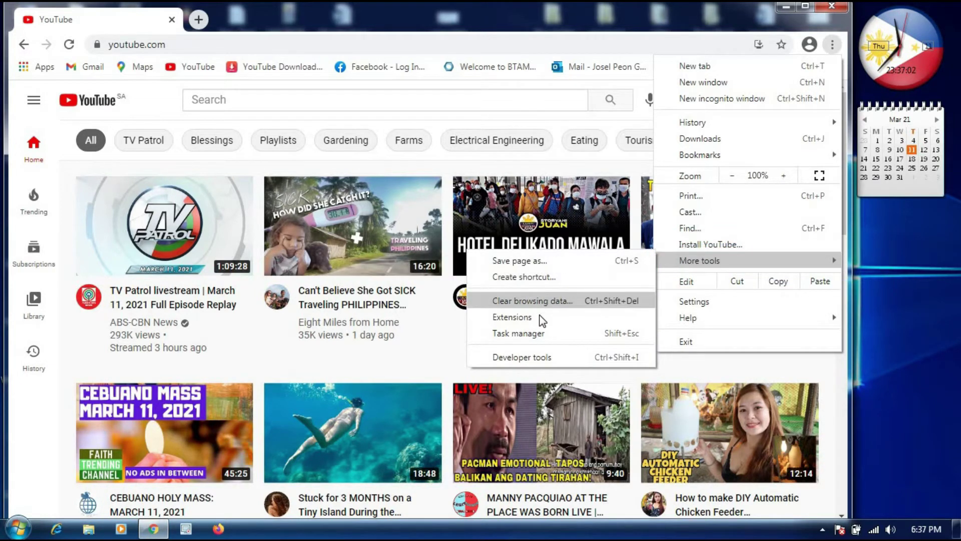
pyautogui.click(512, 318)
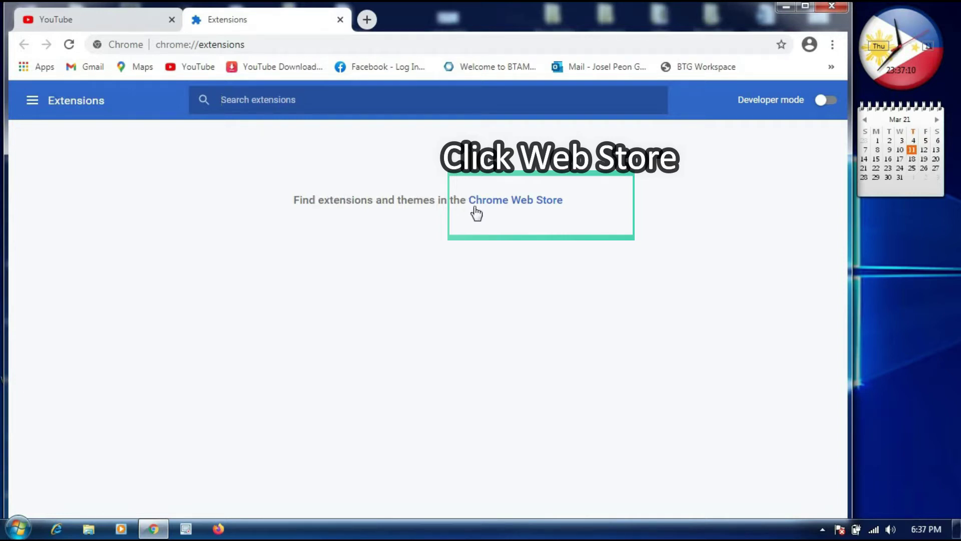
pyautogui.click(524, 206)
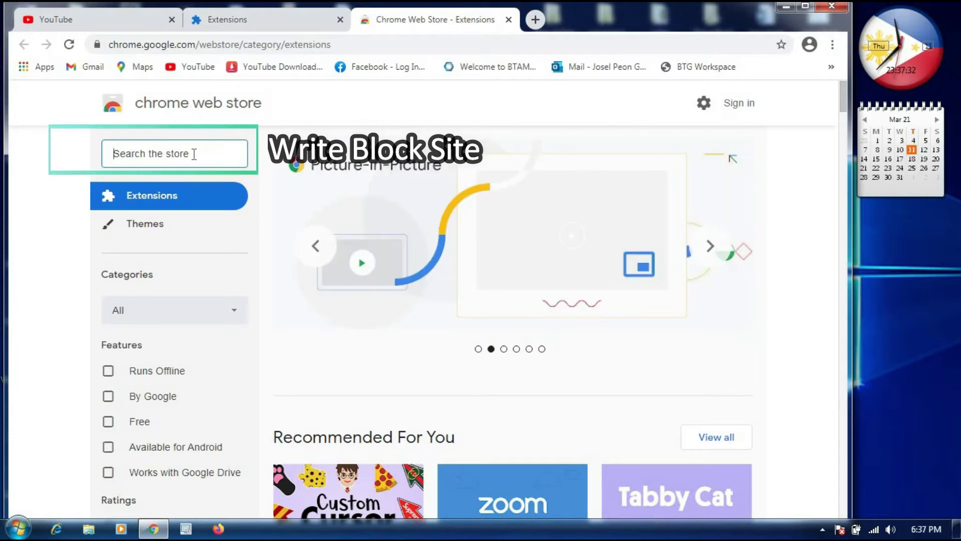
# Search the Chrome Web Store for 'block site' and open the Block Site listing.
pyautogui.write('block site')
pyautogui.press('Return')
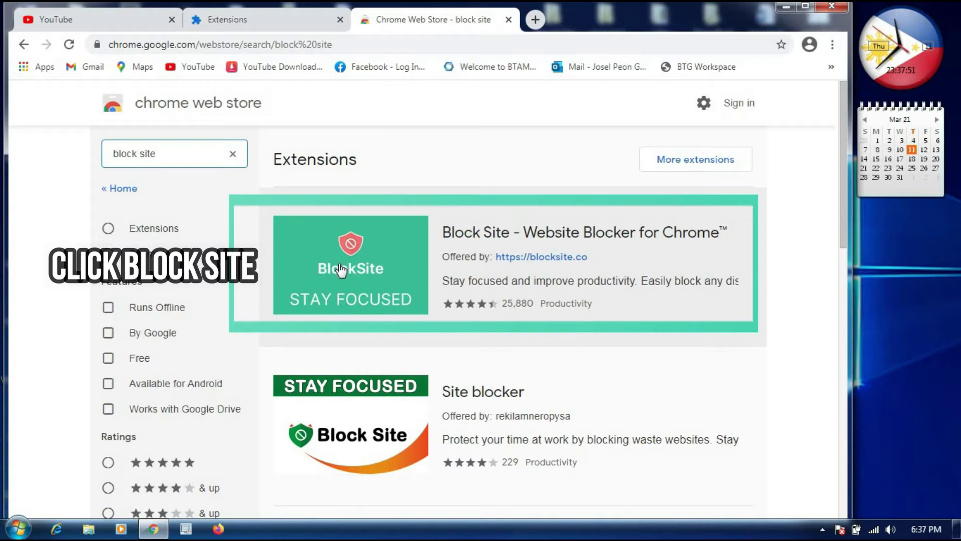
pyautogui.click(340, 266)
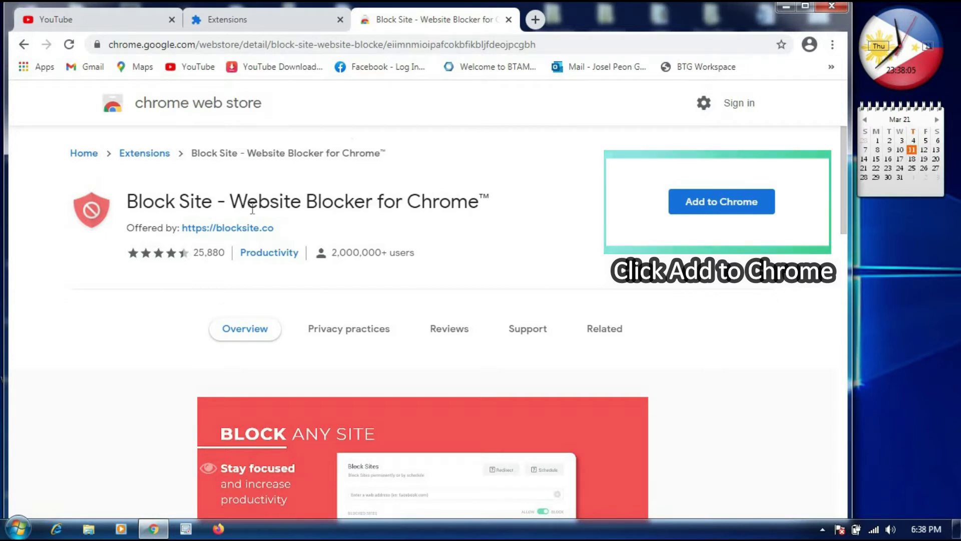
# Start adding 'Block Site - Website Blocker for Chrome' to Chrome.
pyautogui.click(725, 207)
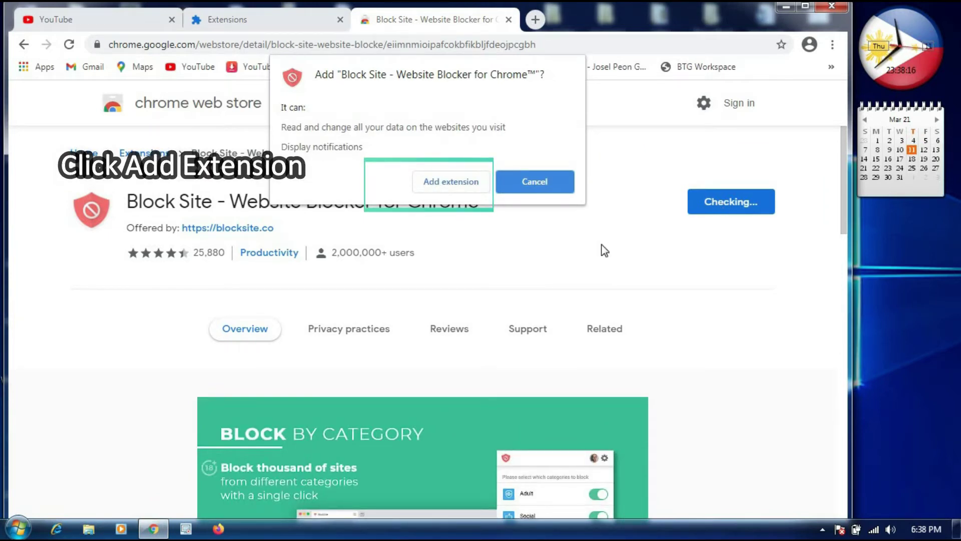
# Confirm adding the Block Site extension and accept its request for site access.
pyautogui.click(441, 184)
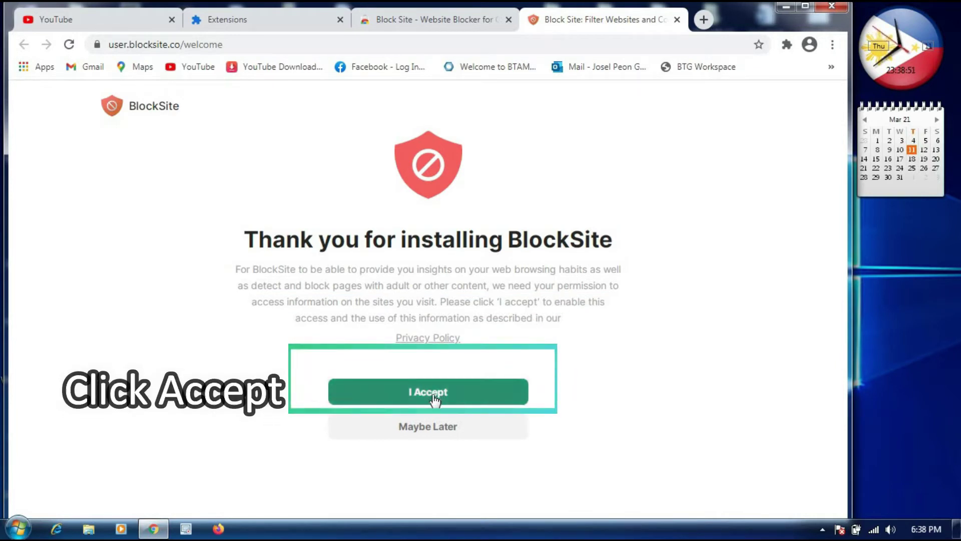
pyautogui.click(438, 394)
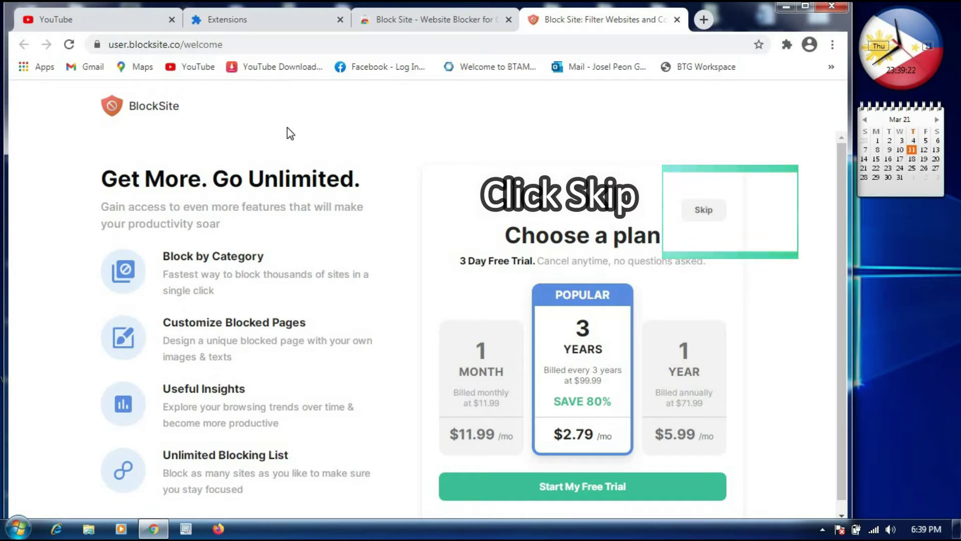
# Skip the paid plan offer on BlockSite's Choose a plan page.
pyautogui.click(716, 219)
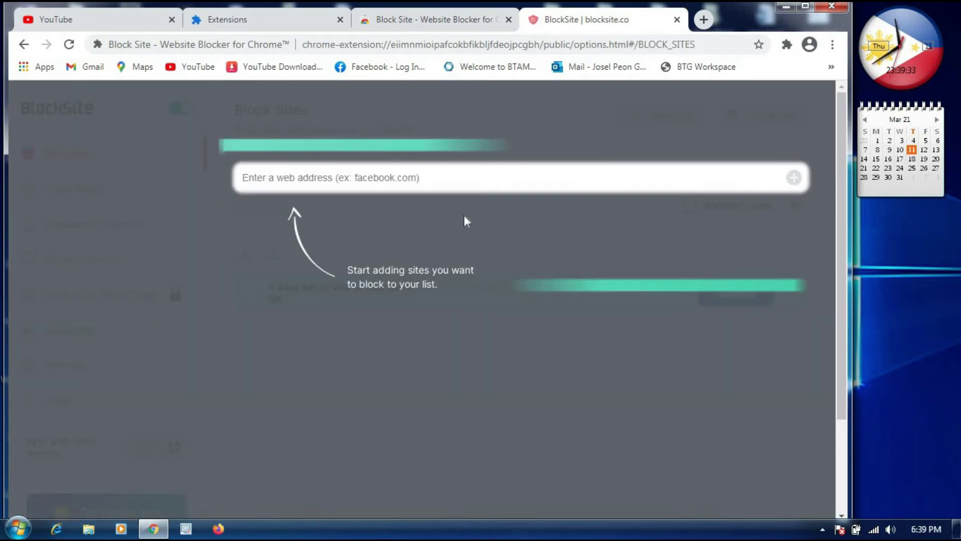
# Dismiss the onboarding overlay and enter facebook.com as a site to block.
pyautogui.click(408, 181)
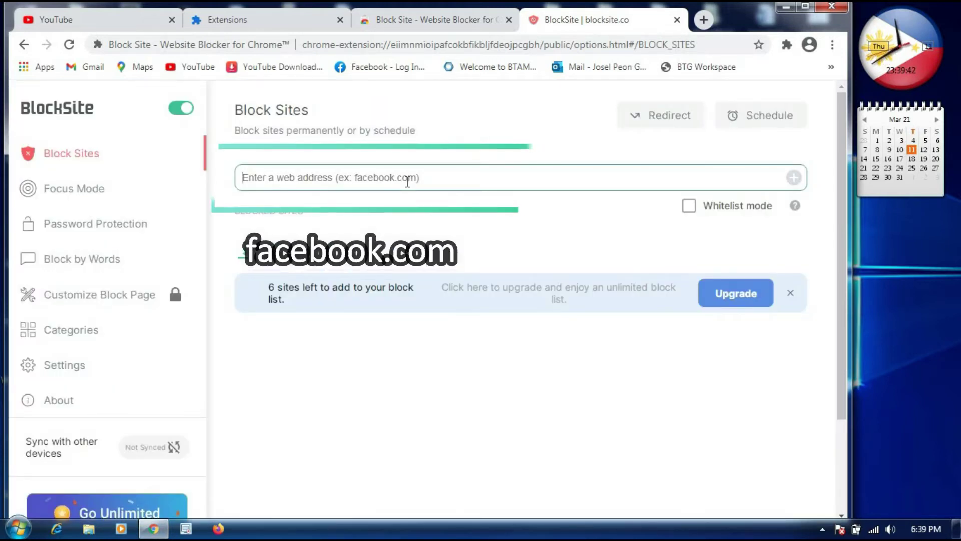
pyautogui.write('f')
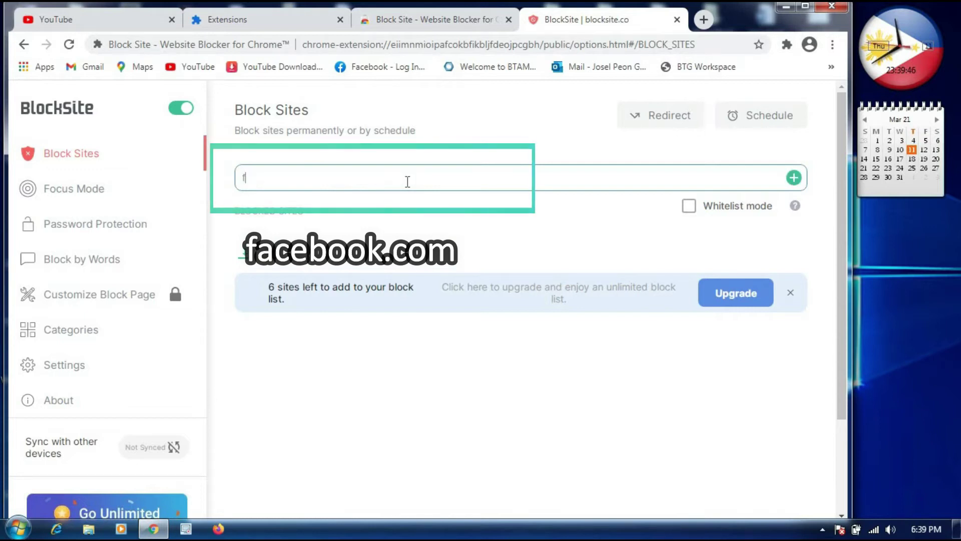
pyautogui.write('acebook.com')
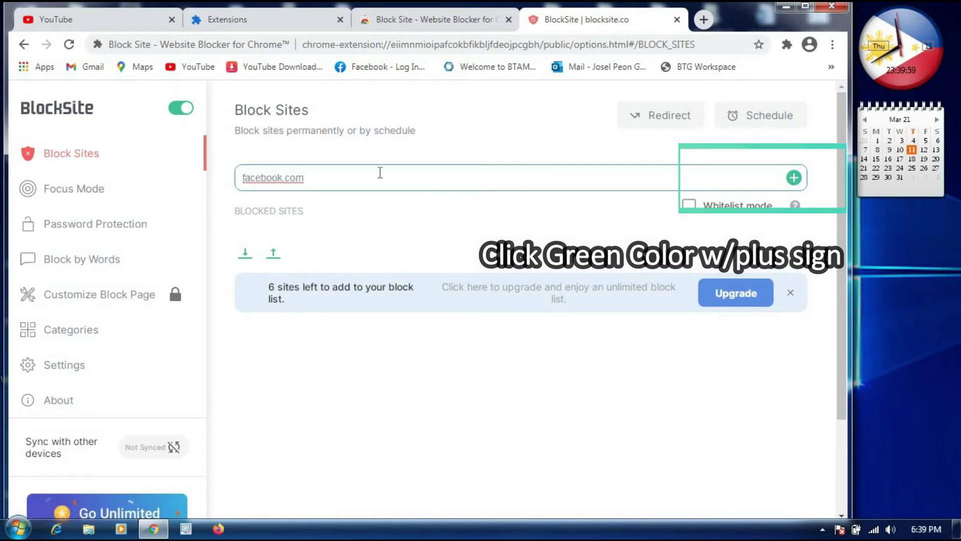
pyautogui.click(794, 179)
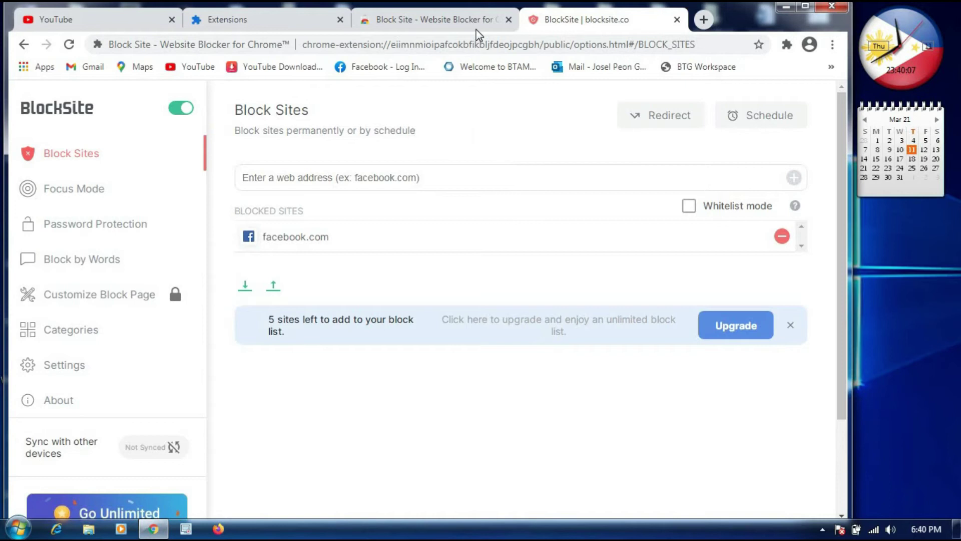
# Load facebook.com in a new tab to see BlockSite's 'Nice try' block page.
pyautogui.click(705, 20)
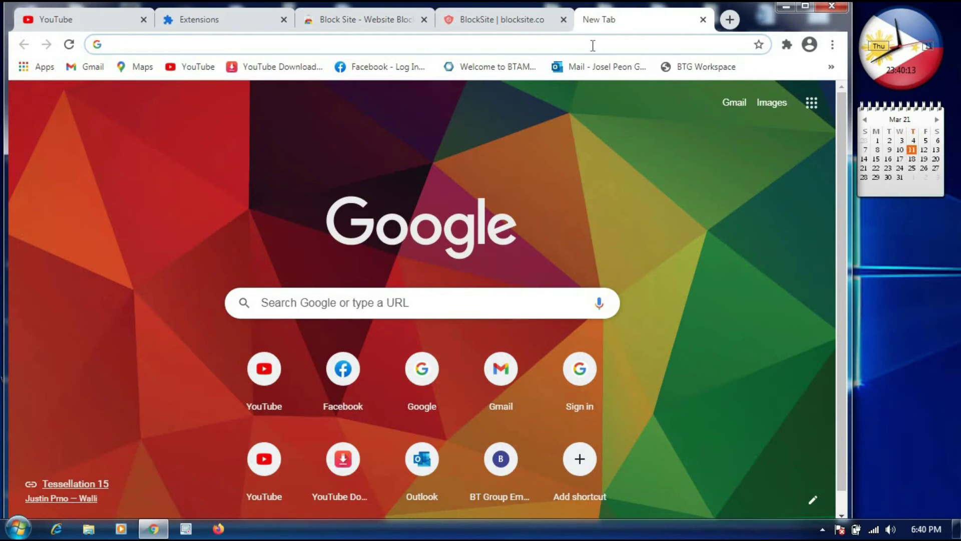
pyautogui.click(592, 45)
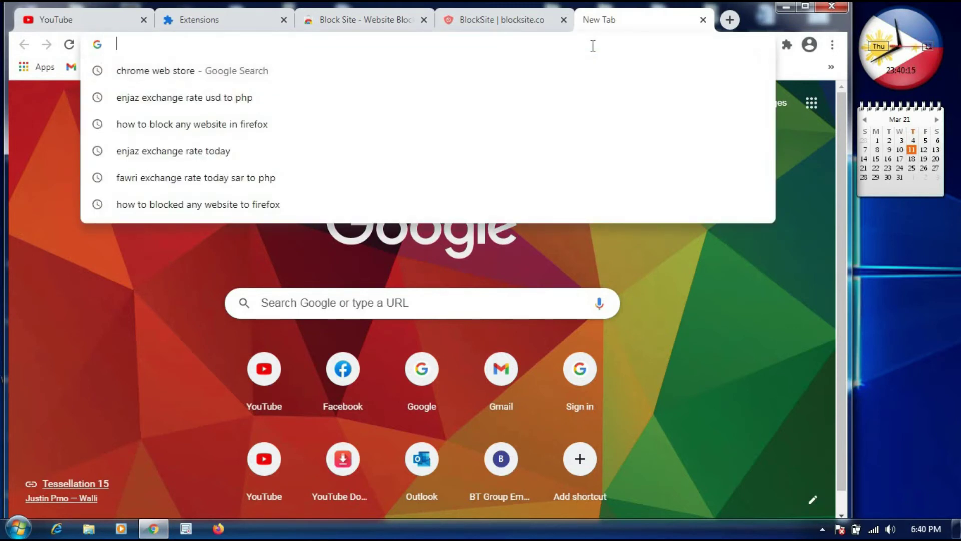
pyautogui.write('faceb')
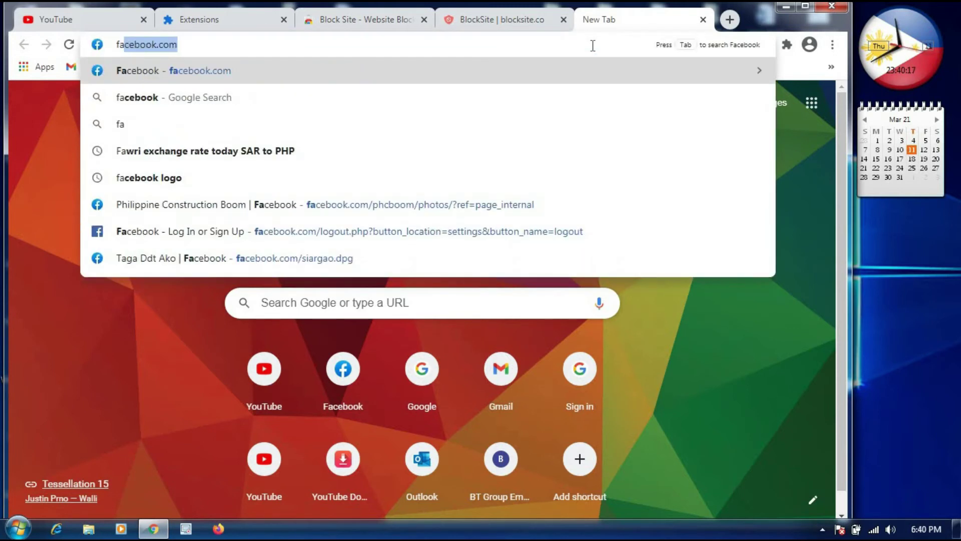
pyautogui.write('ook.com')
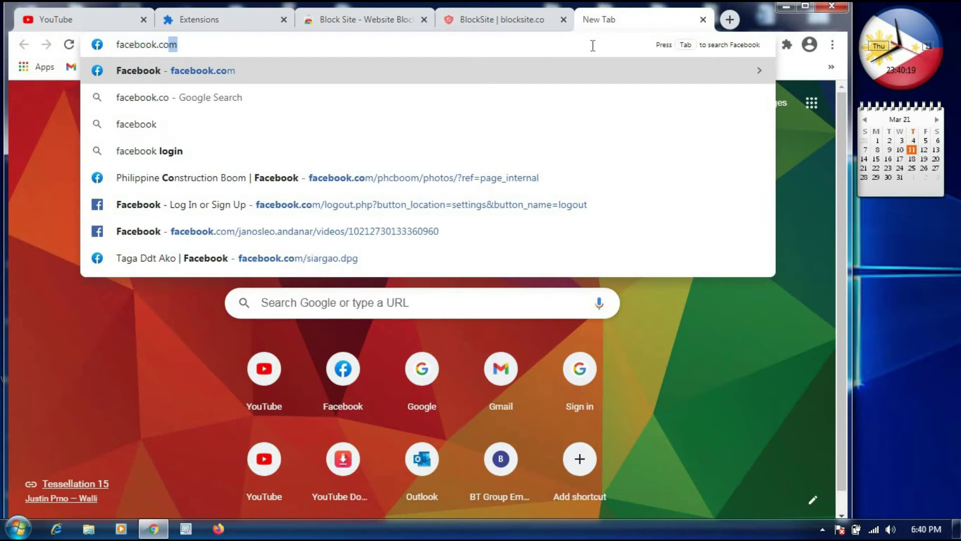
pyautogui.press('Return')
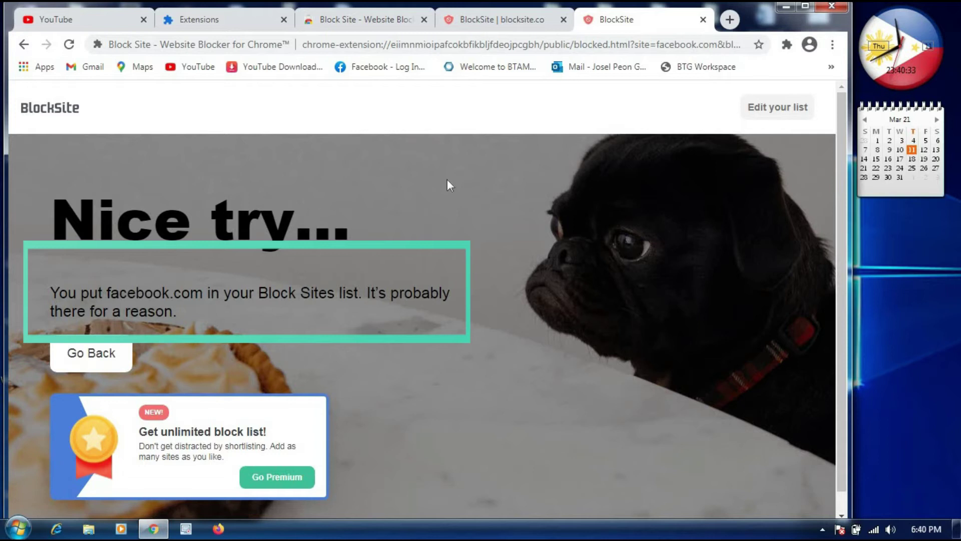
pyautogui.click(481, 23)
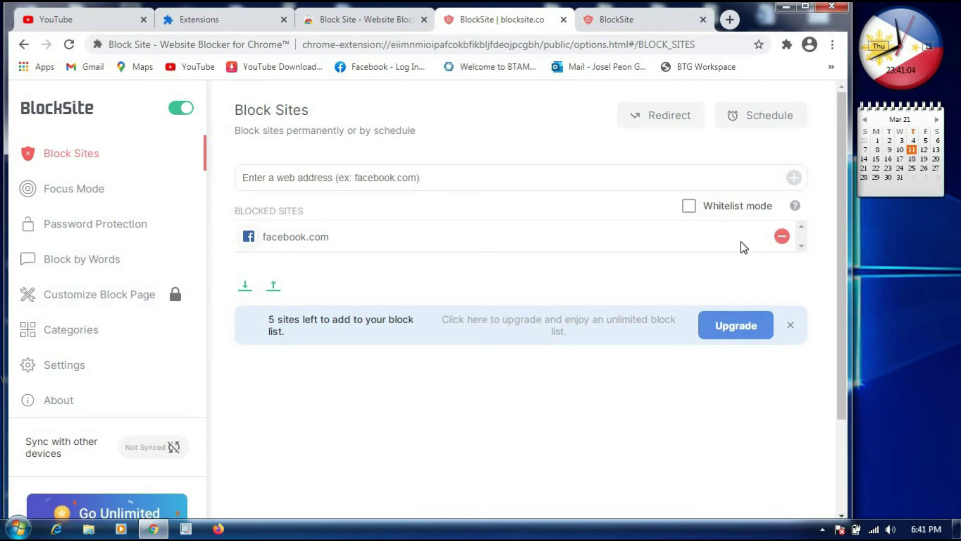
# Delete facebook.com from BlockSite's block list, restoring 6 free slots, and open a new tab.
pyautogui.click(783, 237)
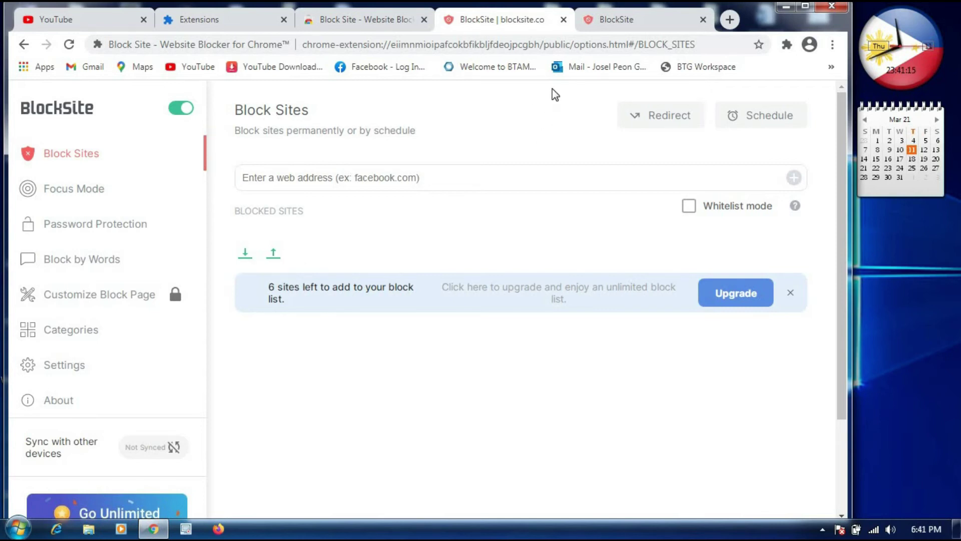
pyautogui.click(730, 19)
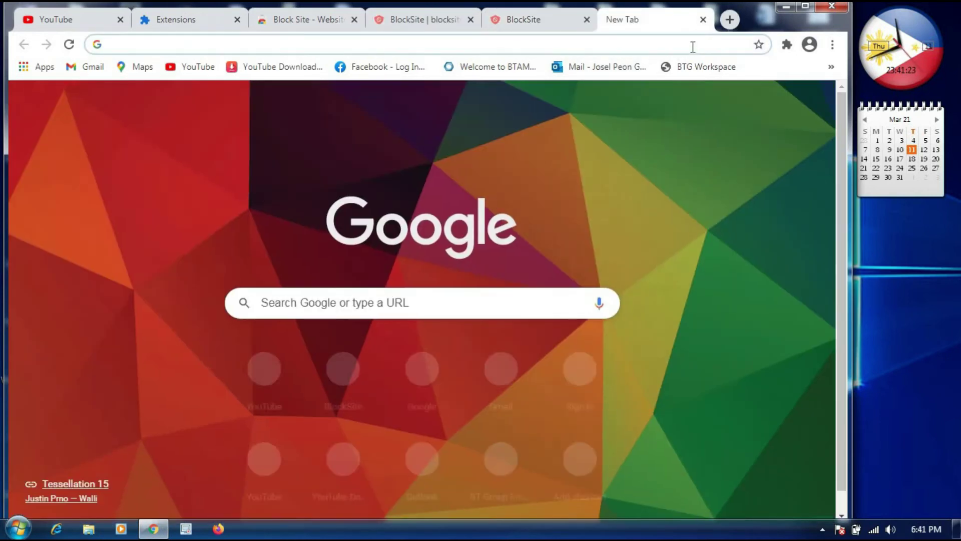
# Load facebook.com normally and sign in with a recent login account's password.
pyautogui.click(693, 47)
pyautogui.write('fa')
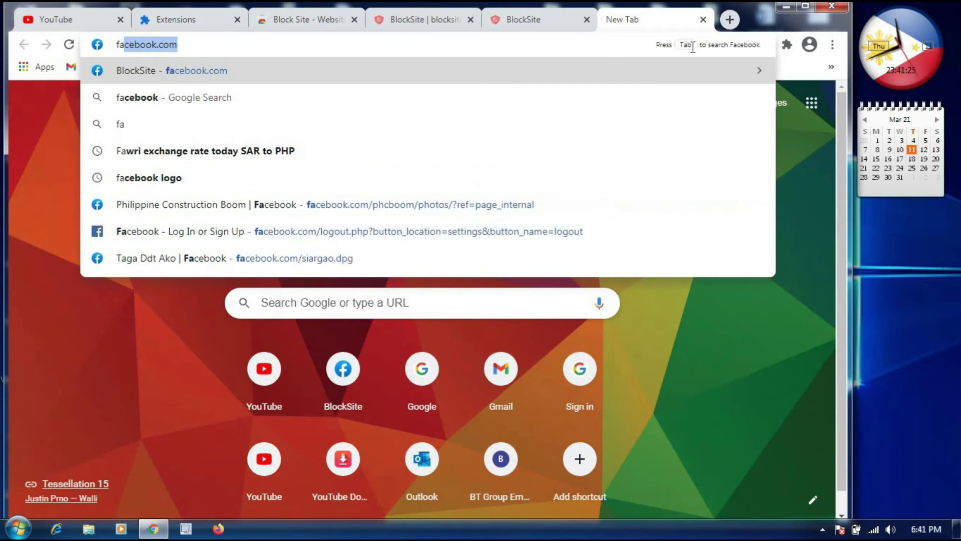
pyautogui.write('cebook.')
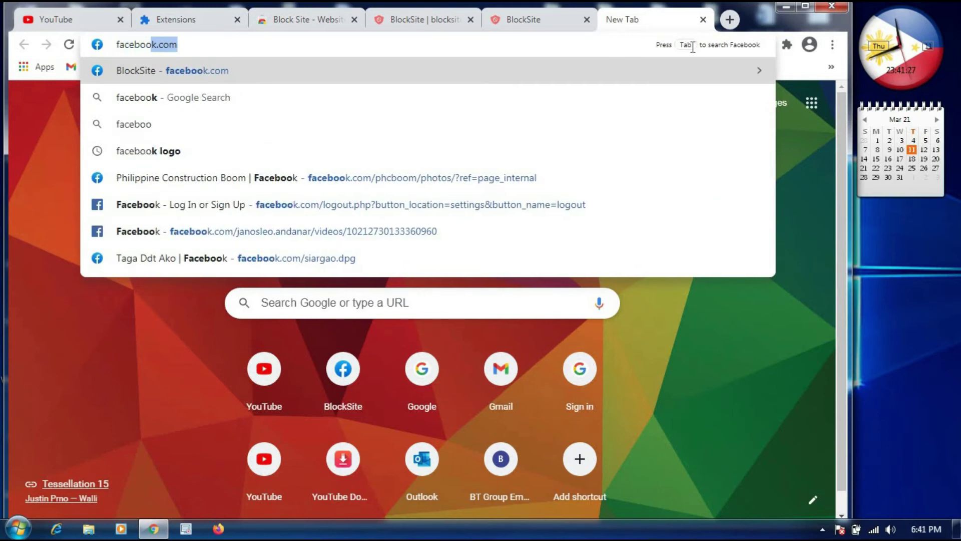
pyautogui.write('com')
pyautogui.press('Return')
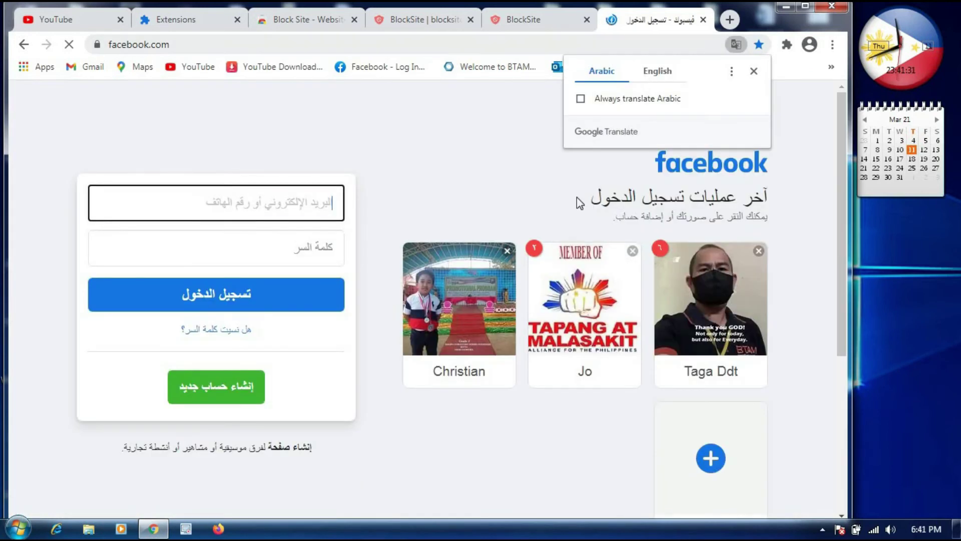
pyautogui.click(583, 300)
pyautogui.write('••••••••••••')
pyautogui.press('Return')
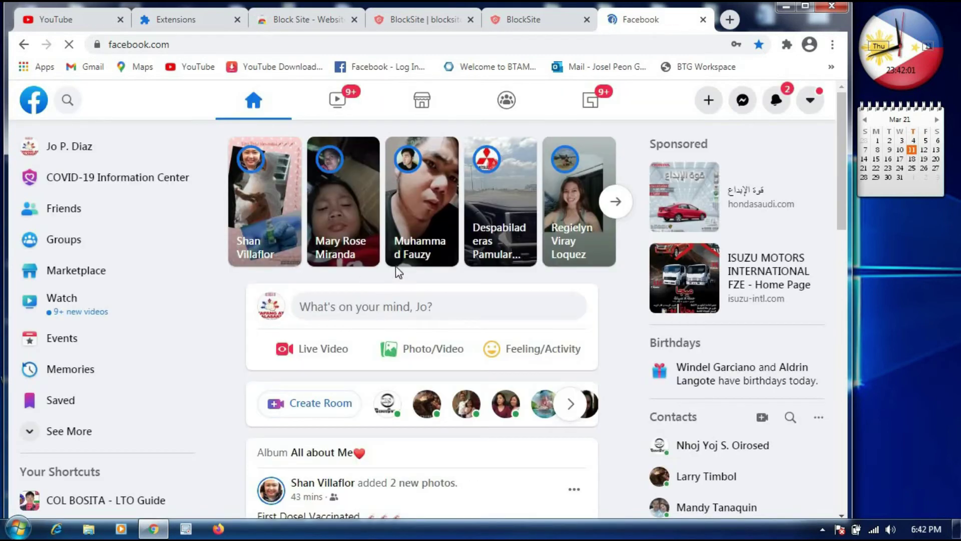
# Log out of Facebook and close the Facebook tab.
pyautogui.click(810, 100)
pyautogui.click(637, 405)
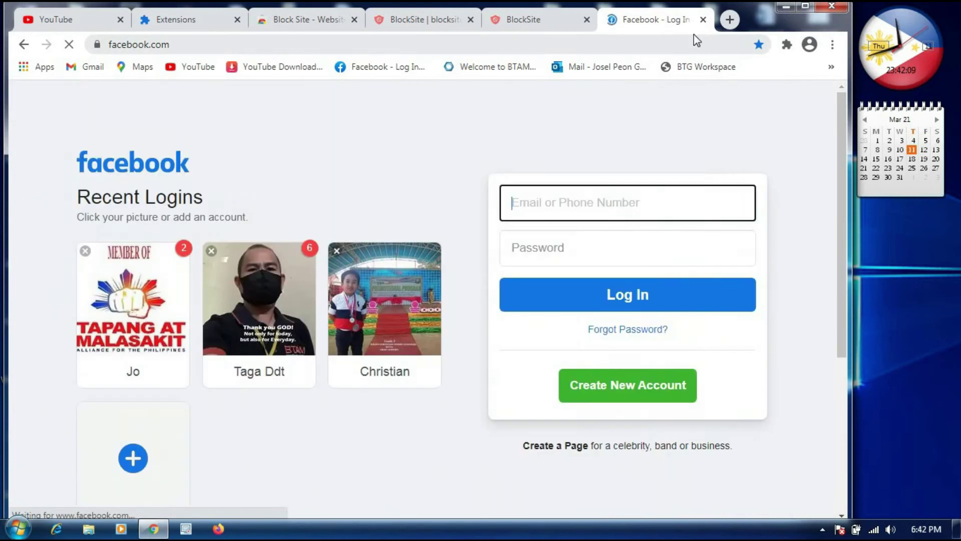
pyautogui.click(703, 20)
pyautogui.click(80, 22)
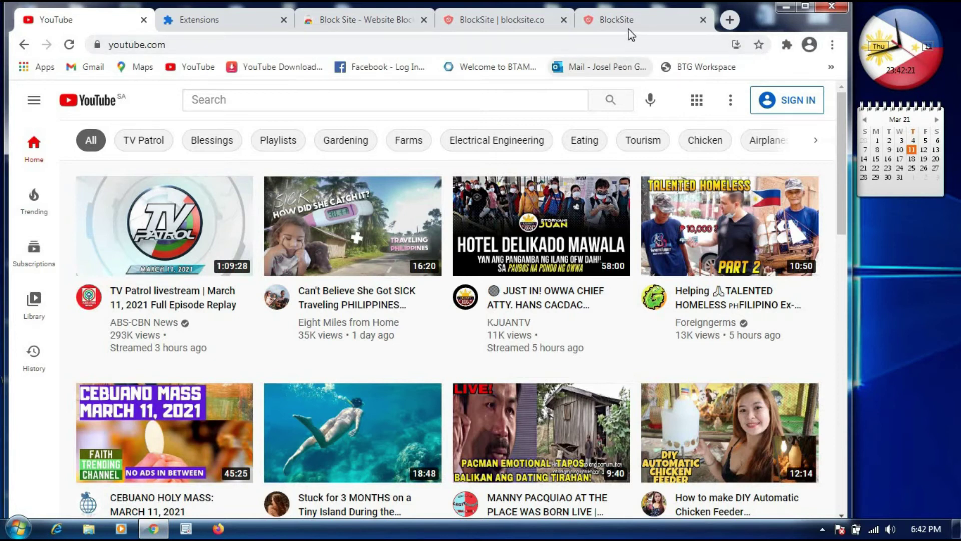
# Switch to the 'BlockSite | blocksite.co' tab showing the empty Block Sites list.
pyautogui.click(508, 20)
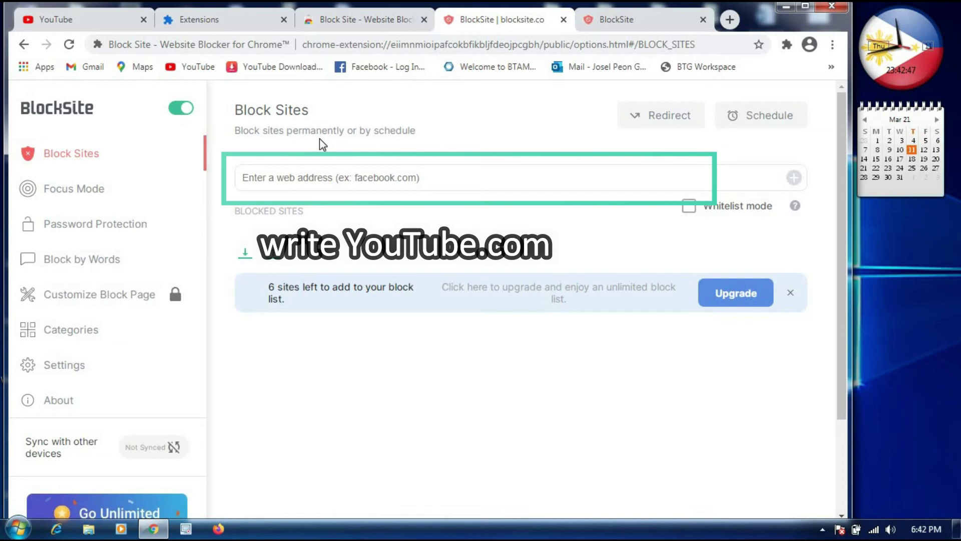
pyautogui.click(430, 178)
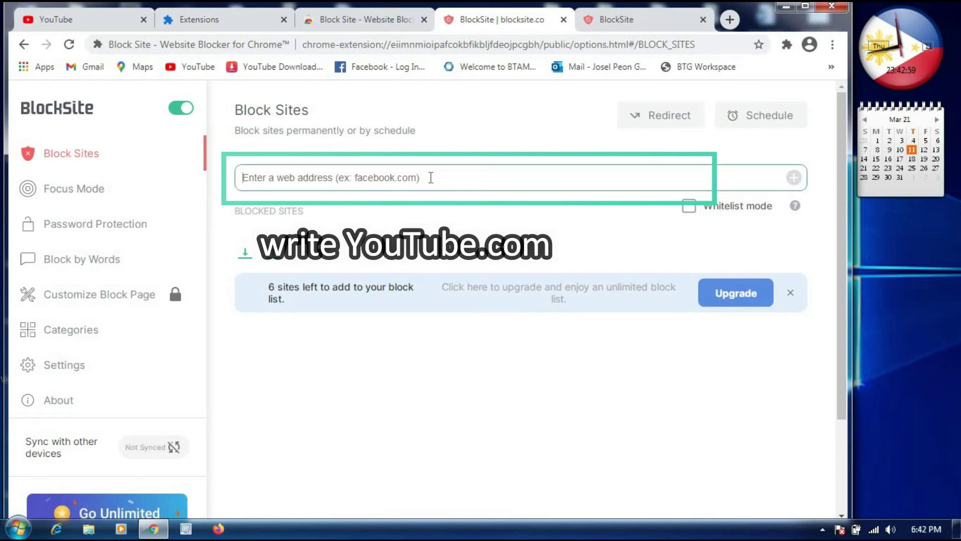
pyautogui.write('www.youtube.com')
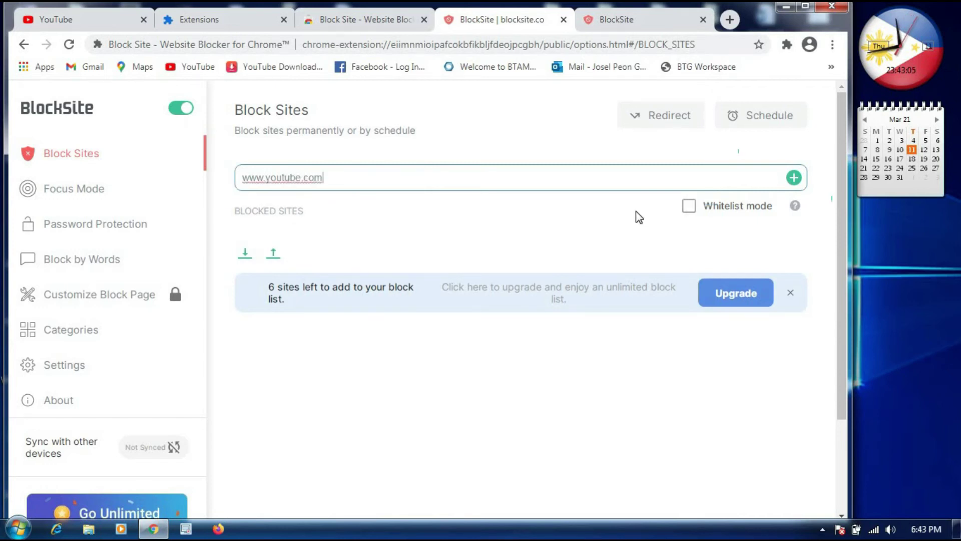
pyautogui.click(795, 180)
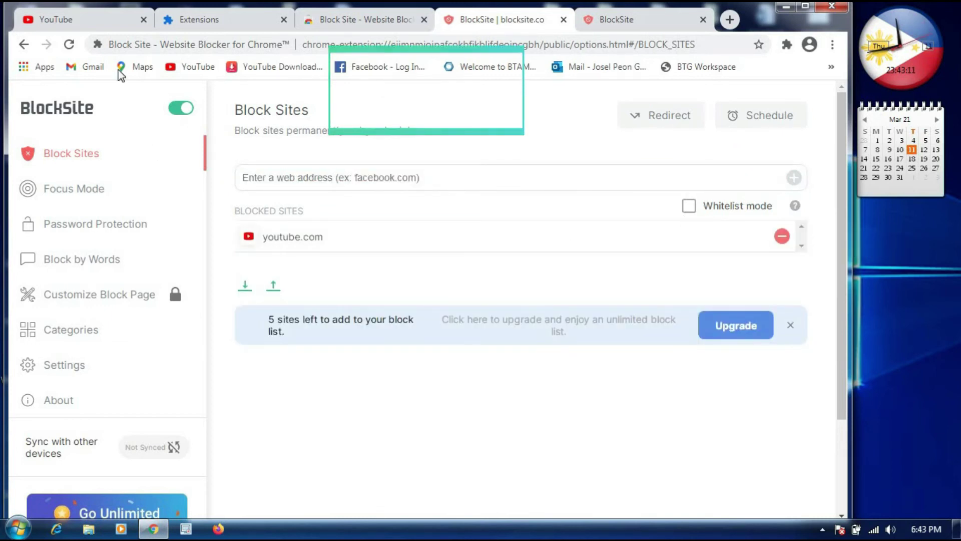
pyautogui.click(112, 25)
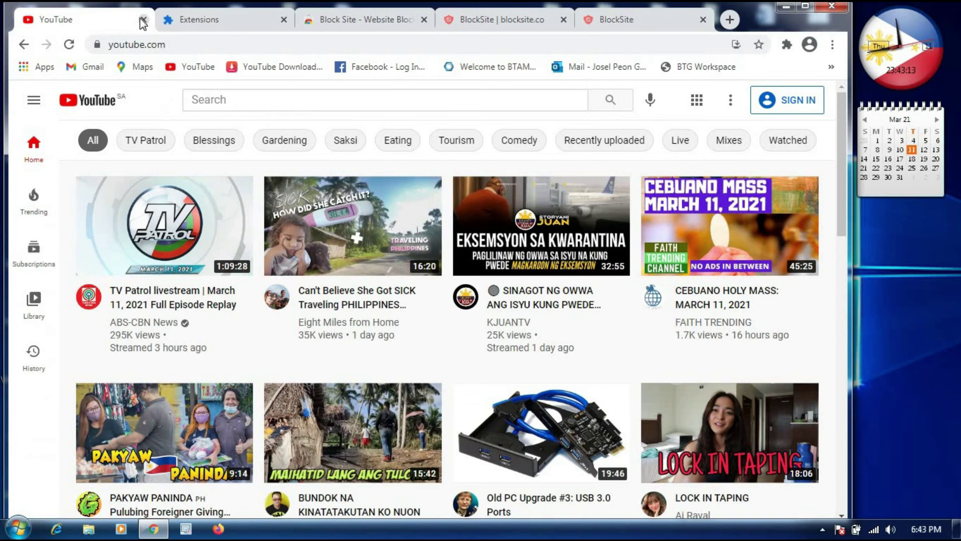
pyautogui.click(143, 22)
pyautogui.hotkey('ctrl', 't')
pyautogui.click(679, 38)
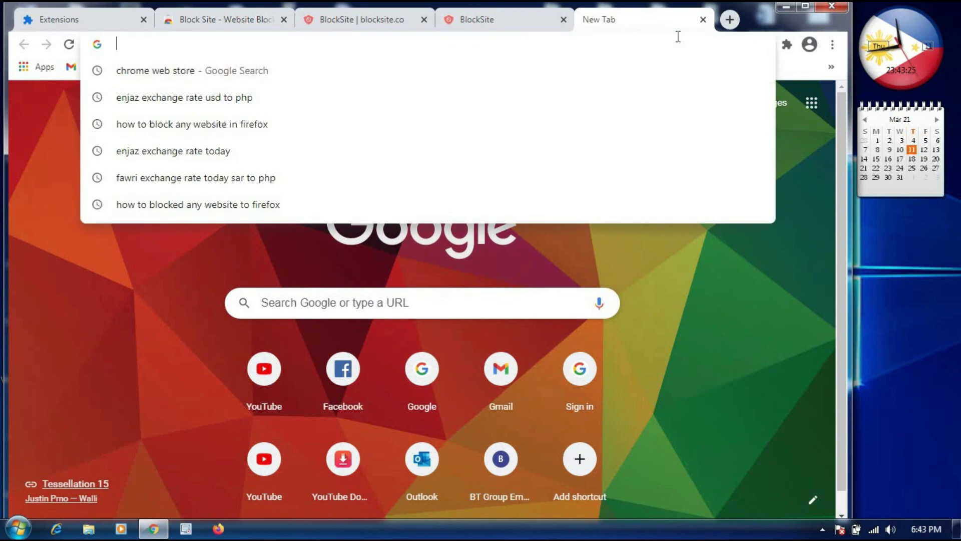
pyautogui.write('www.youu')
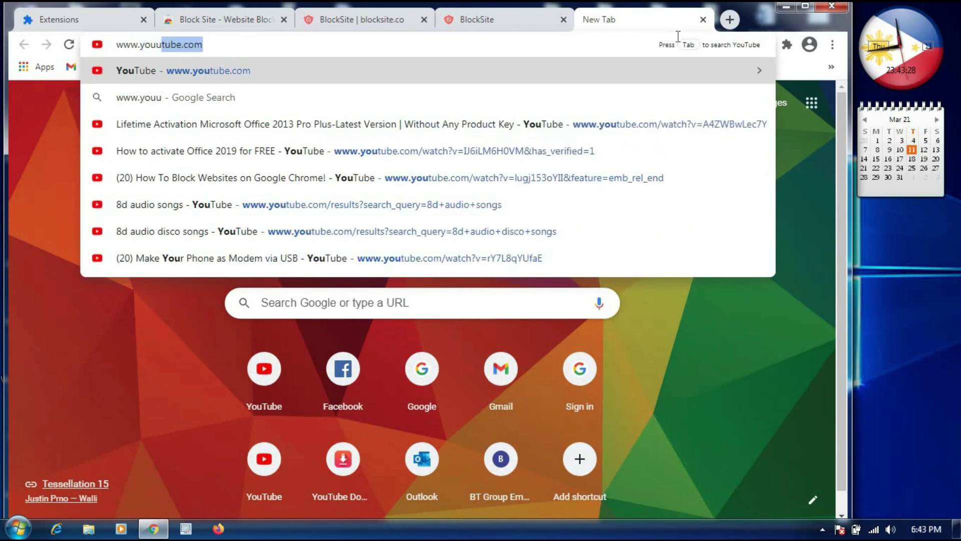
pyautogui.press('BackSpace')
pyautogui.write('tube.com')
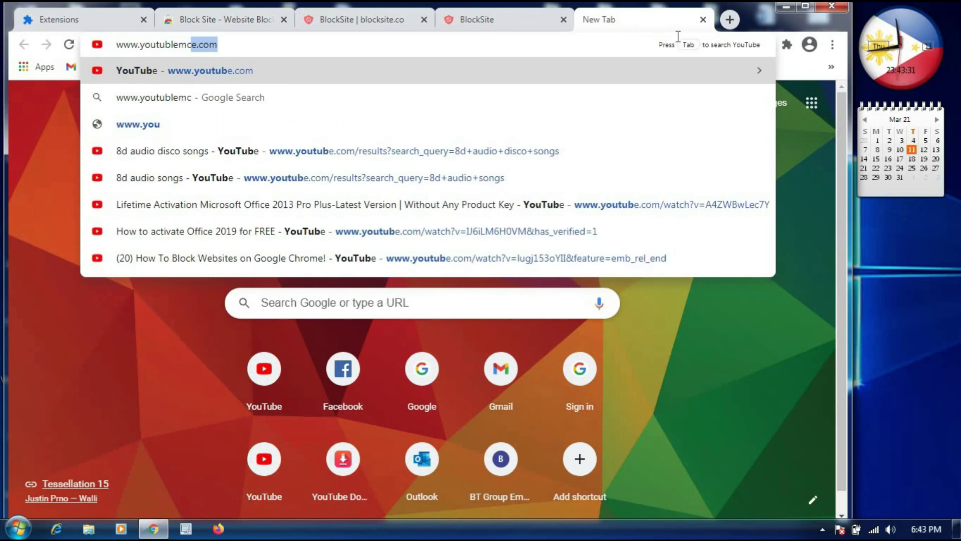
pyautogui.press('BackSpace')
pyautogui.press('BackSpace')
pyautogui.press('BackSpace')
pyautogui.press('BackSpace')
pyautogui.press('BackSpace')
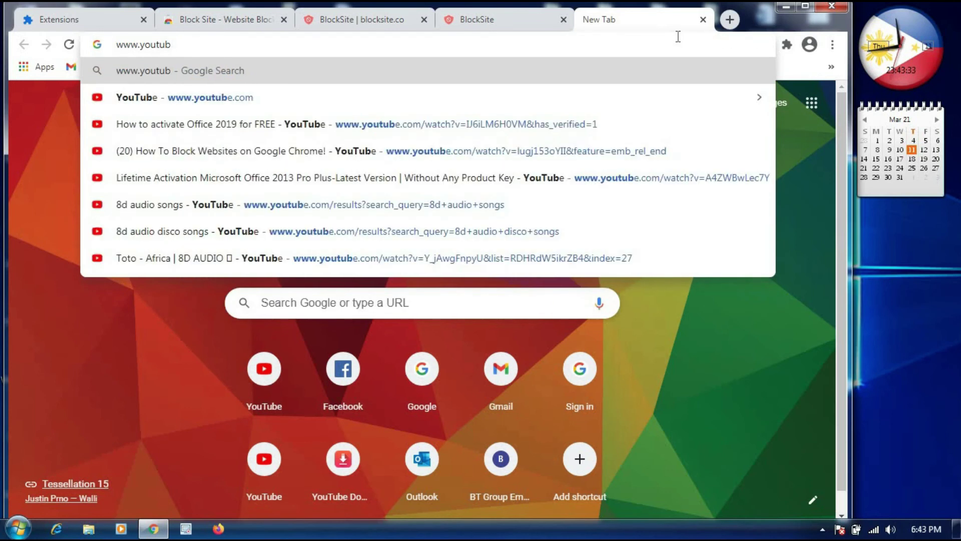
pyautogui.write('e')
pyautogui.press('Return')
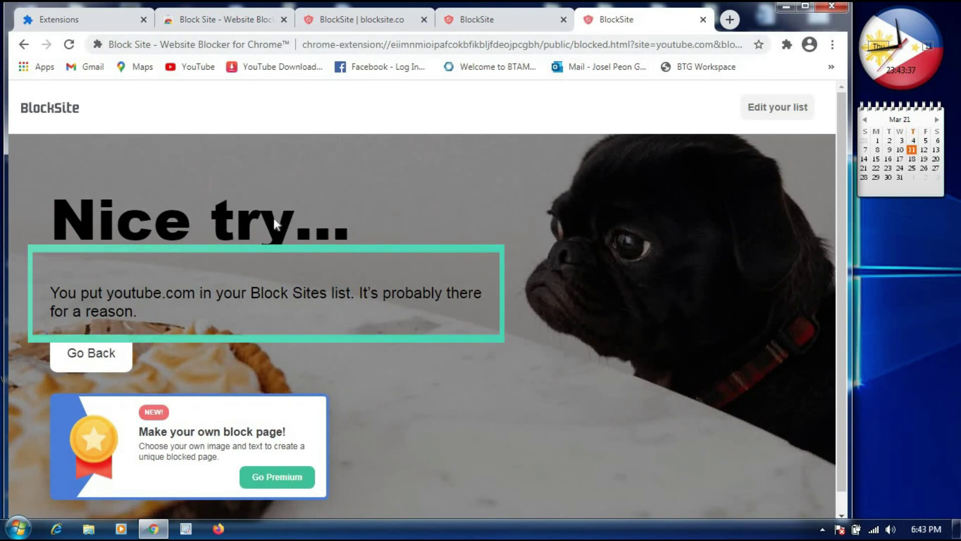
# View the facebook.com block page, then return to the Block Sites list showing youtube.com.
pyautogui.click(489, 22)
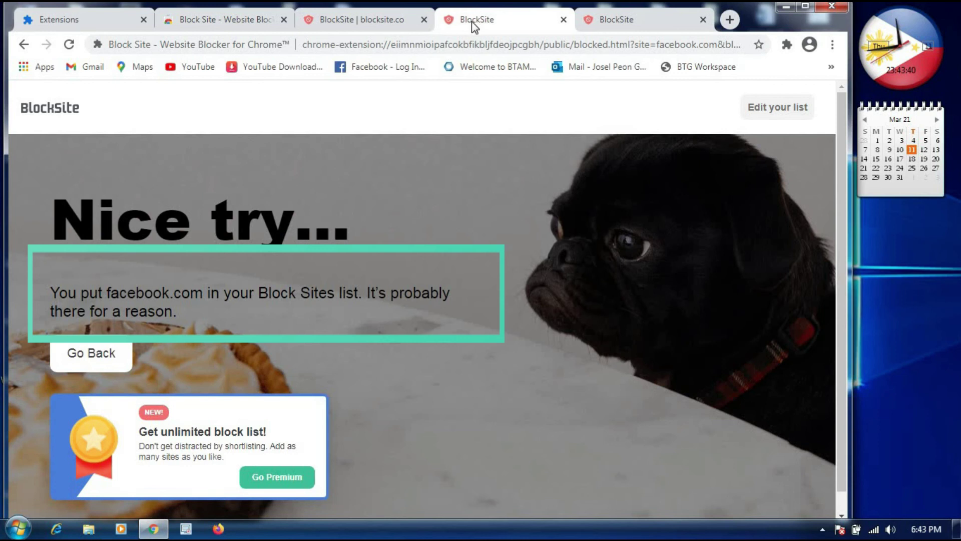
pyautogui.click(346, 18)
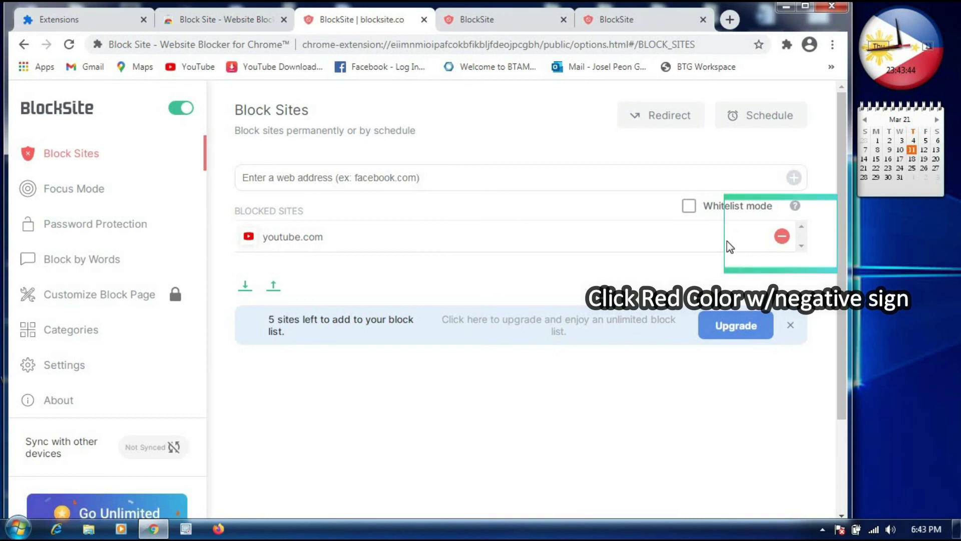
# Remove youtube.com from the blocked list, check its block page tab, and open a new tab.
pyautogui.click(781, 237)
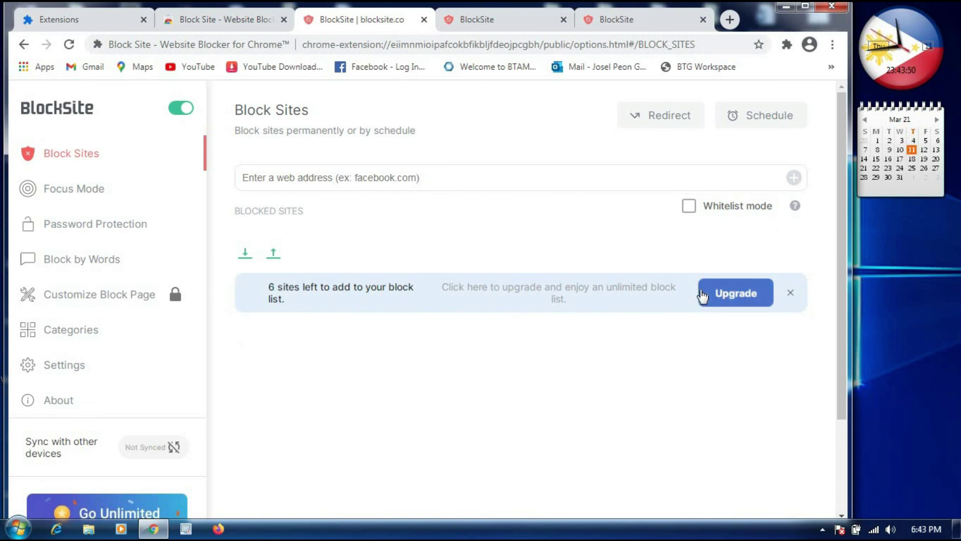
pyautogui.click(620, 24)
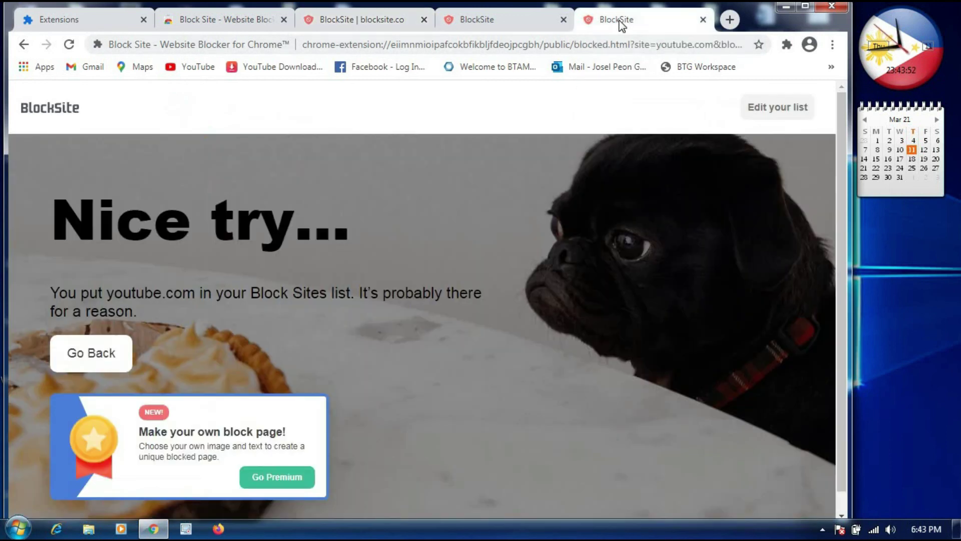
pyautogui.click(730, 19)
pyautogui.click(671, 45)
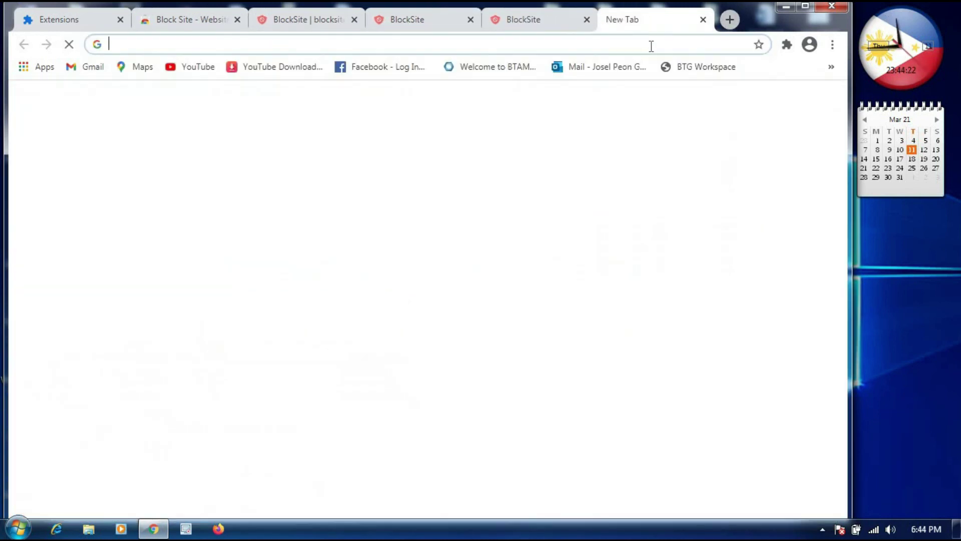
pyautogui.write('www')
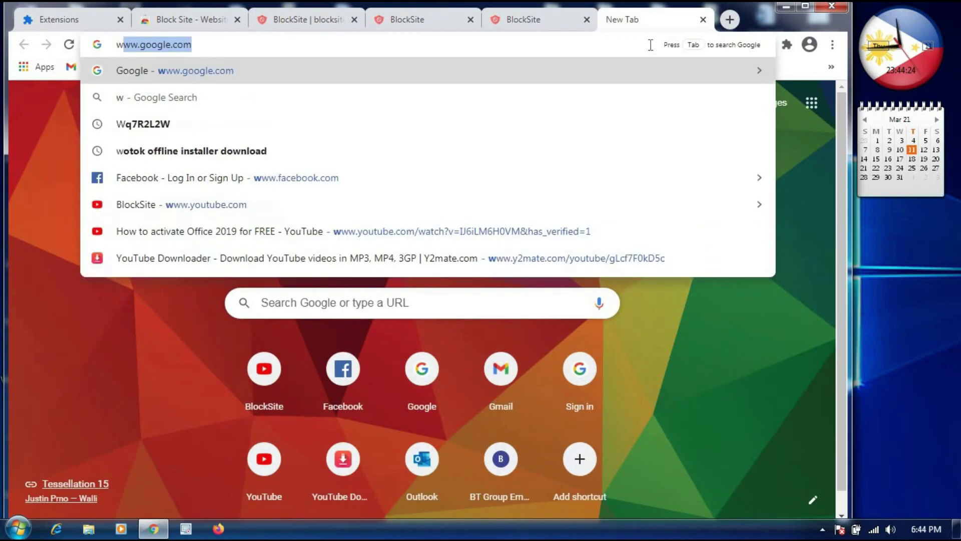
pyautogui.write('.y')
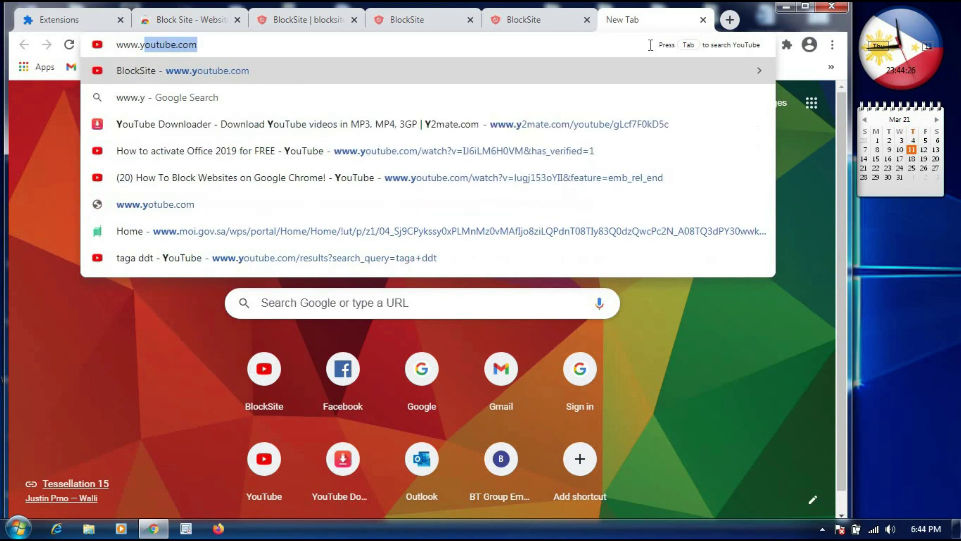
pyautogui.press('Return')
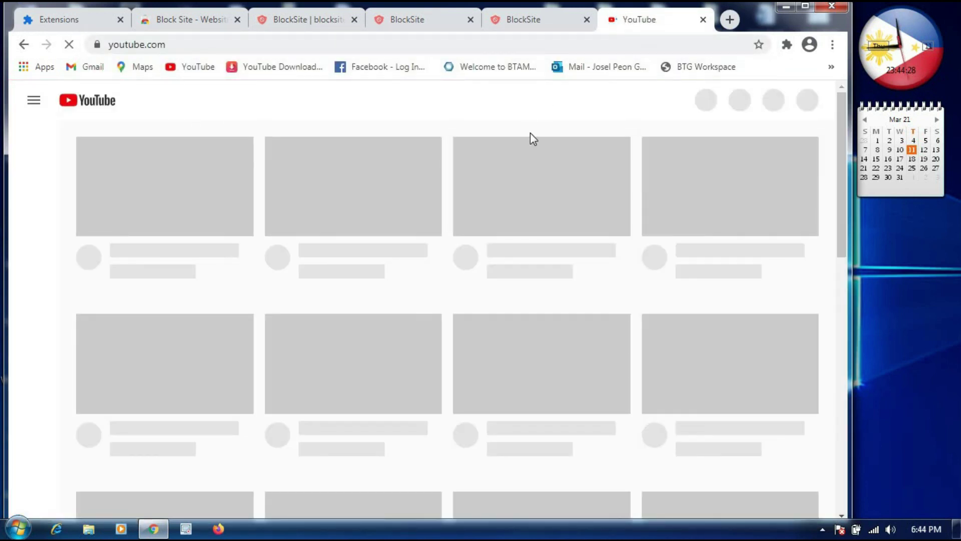